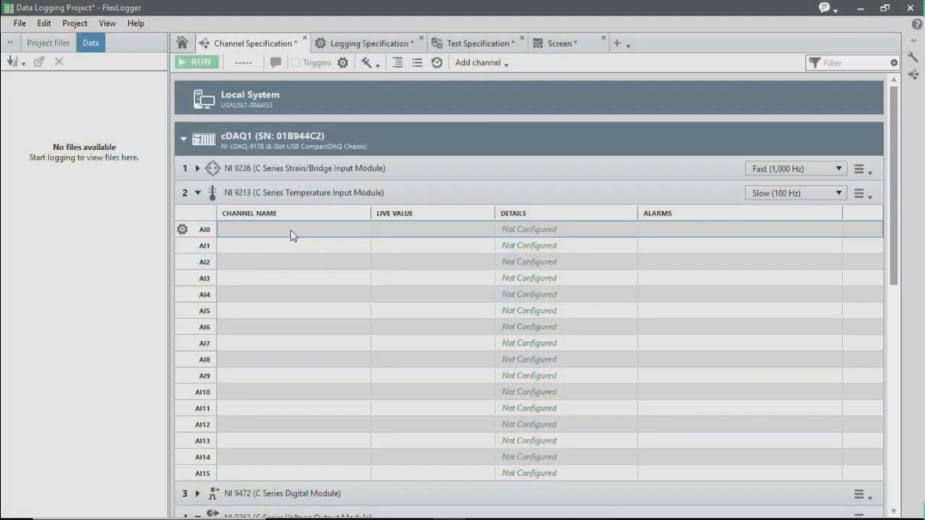
- Configure channel AI0 of the NI 9213 temperature module to measure Temperature with a Thermocouple sensor
click(292, 236)
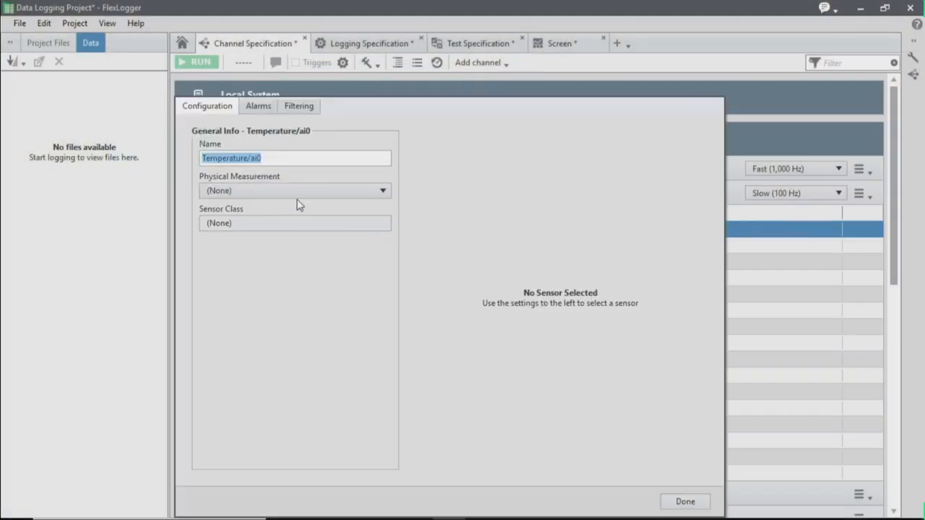
click(303, 191)
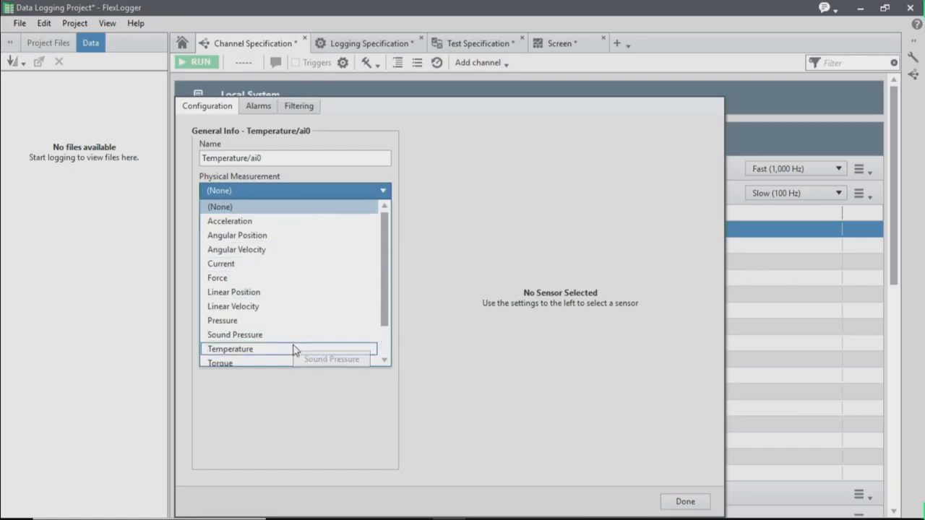
click(295, 350)
click(319, 226)
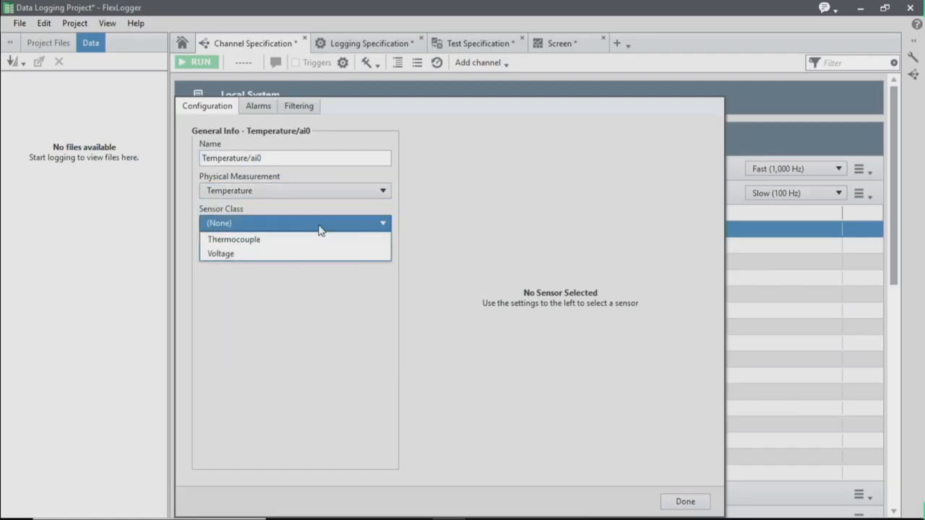
click(325, 244)
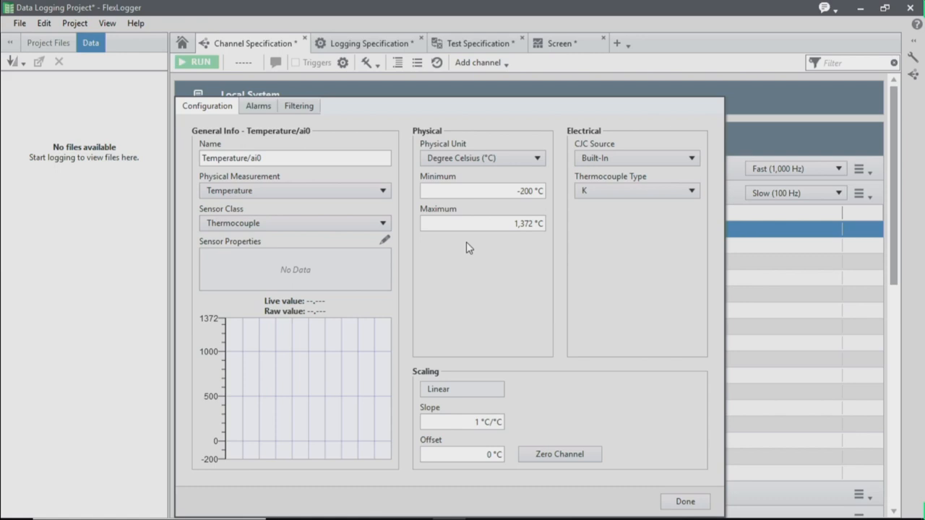
- Set the AI0 thermocouple channel's range to a minimum of 15 °C and a maximum of 35 °C
drag(497, 198, 551, 195)
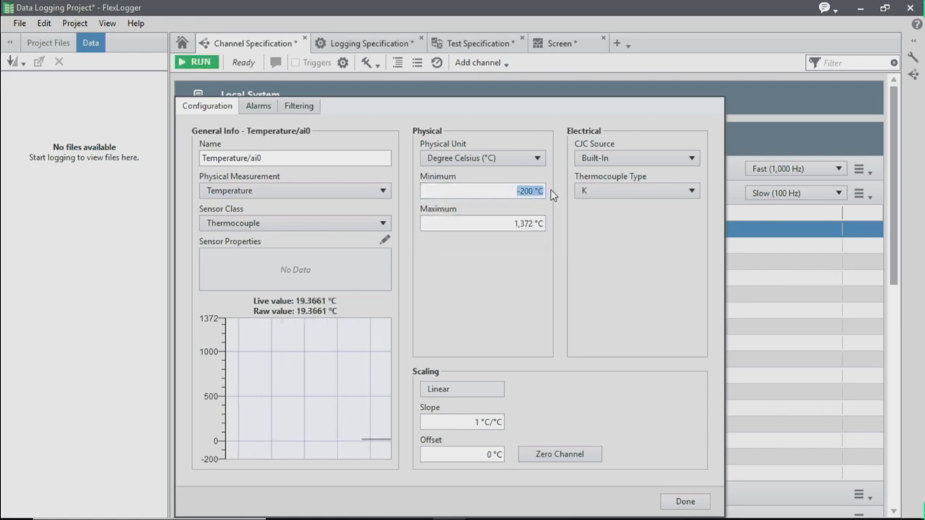
text(15)
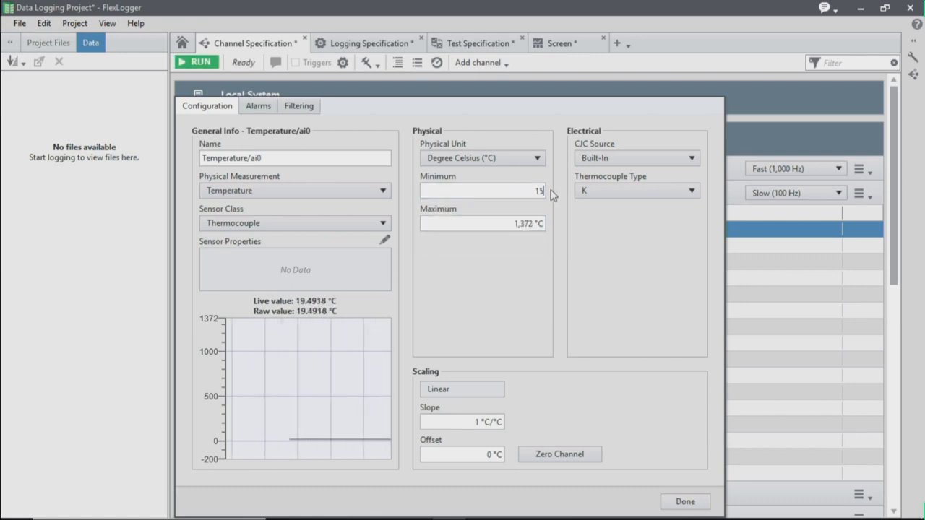
drag(516, 226, 551, 230)
text(35)
click(597, 279)
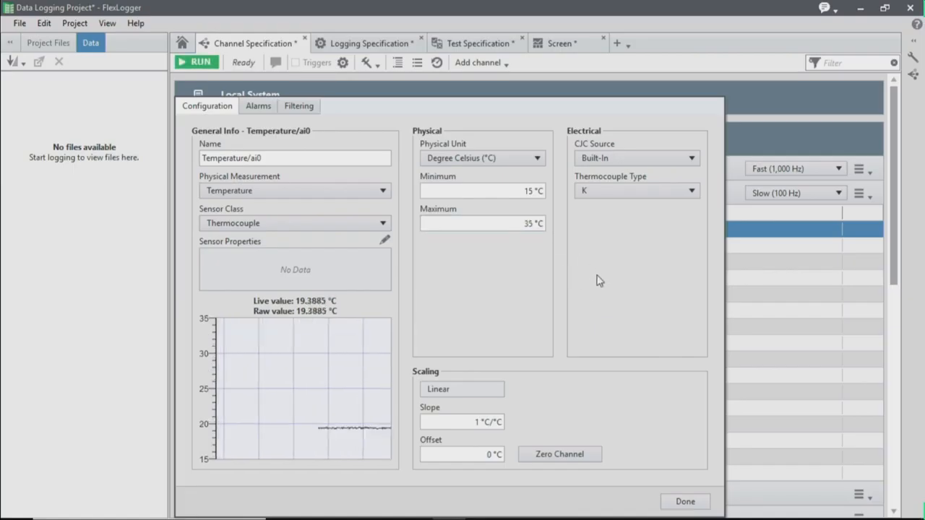
- Set the AI0 channel's thermocouple type to J and finish its configuration
click(689, 192)
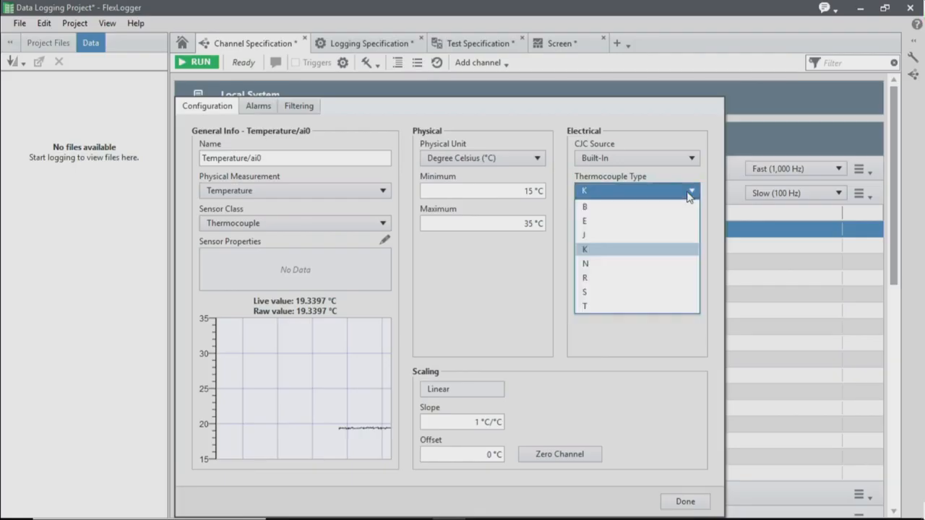
click(674, 237)
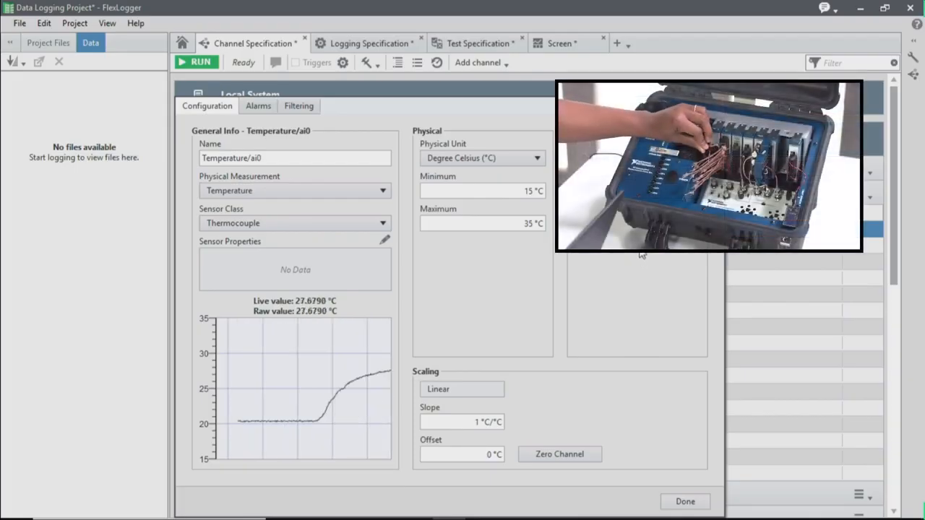
click(686, 501)
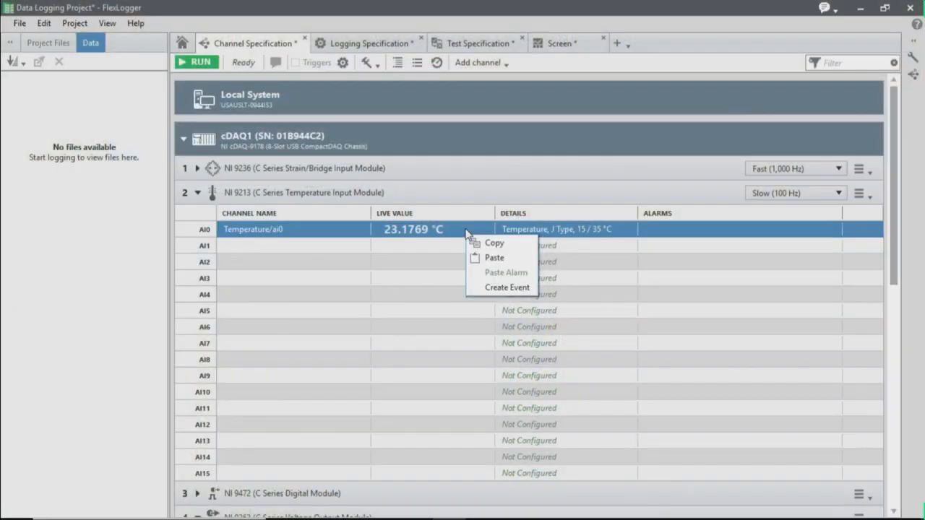
- Copy the AI0 temperature channel configuration to channels AI1 through AI15 of the NI 9213 module
click(492, 243)
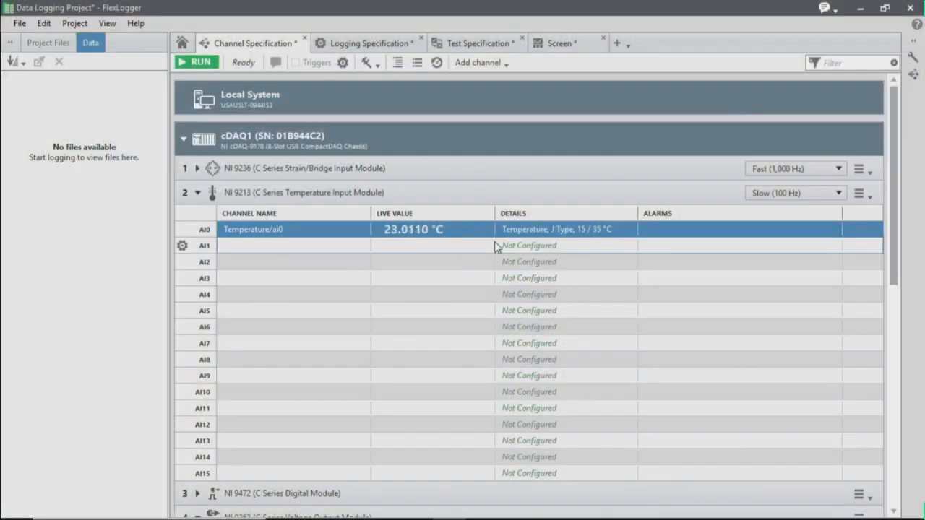
drag(323, 258, 323, 477)
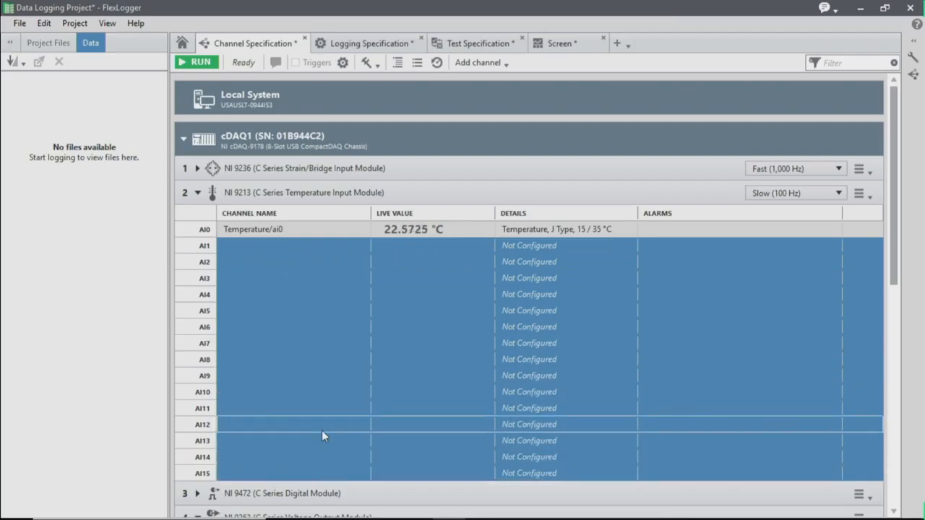
right_click(323, 423)
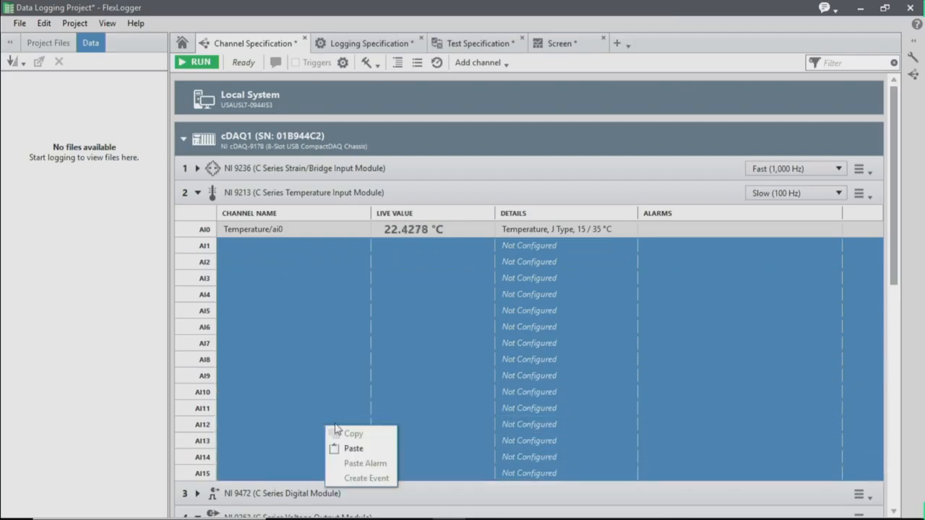
click(367, 449)
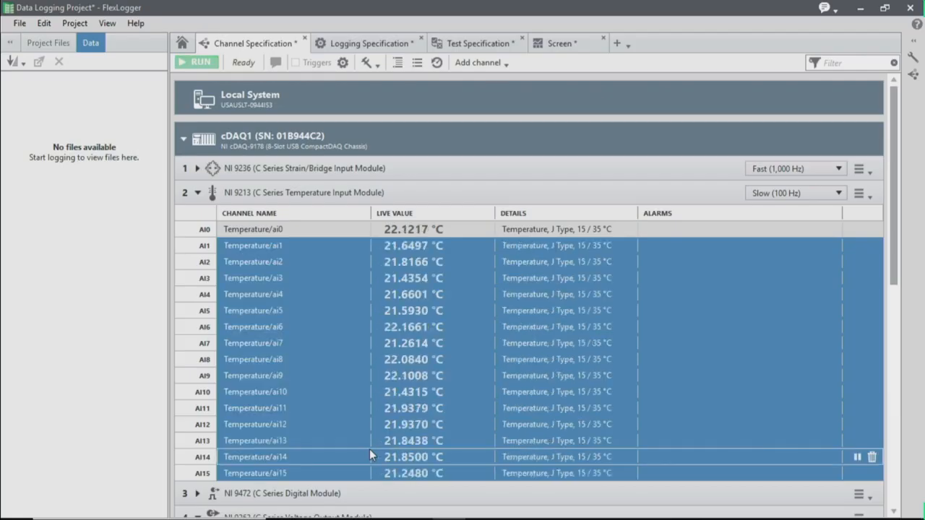
- Name channel AO1 of the NI 9263 voltage output module FanSpeedControl and set its physical generation to Voltage
scroll(347, 417, down, 3)
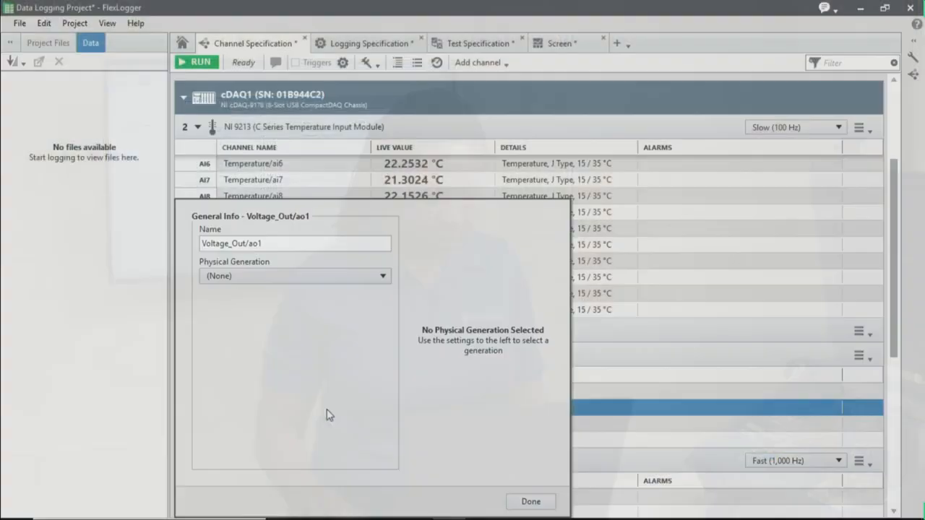
text(Fn)
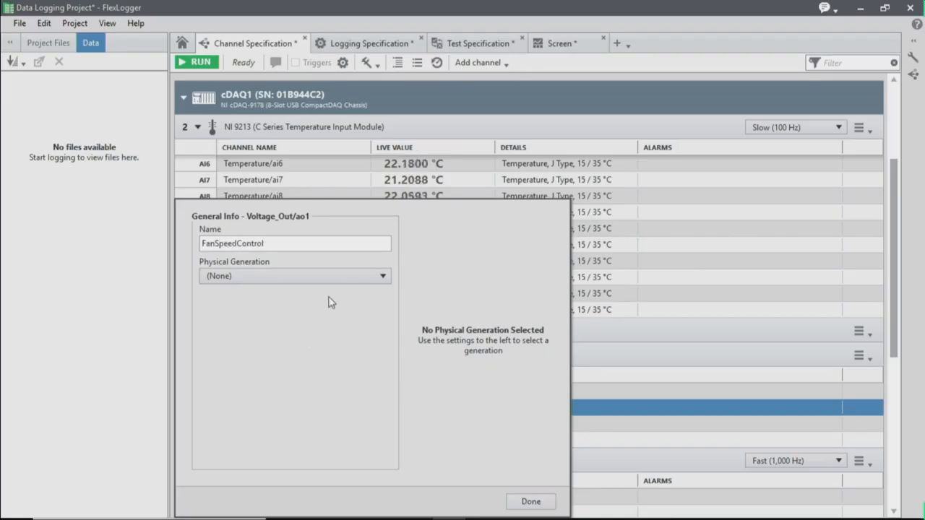
click(332, 277)
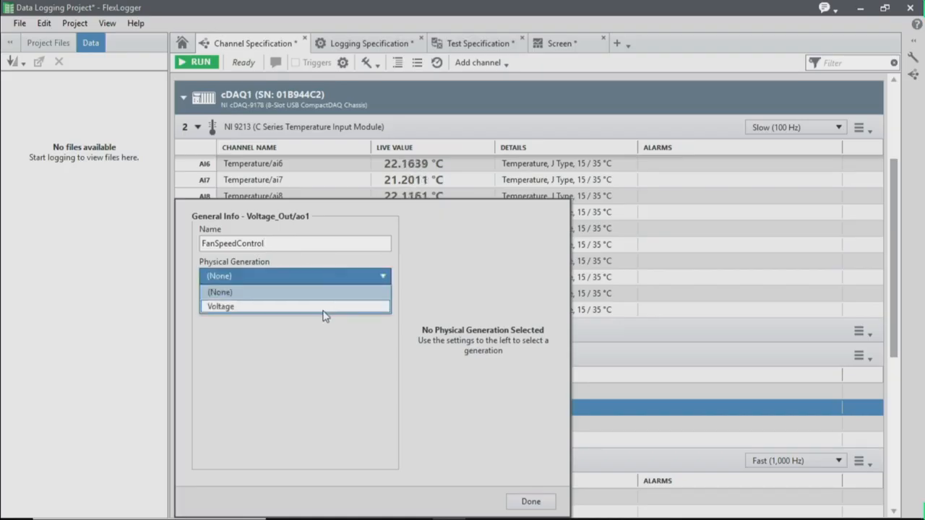
click(324, 308)
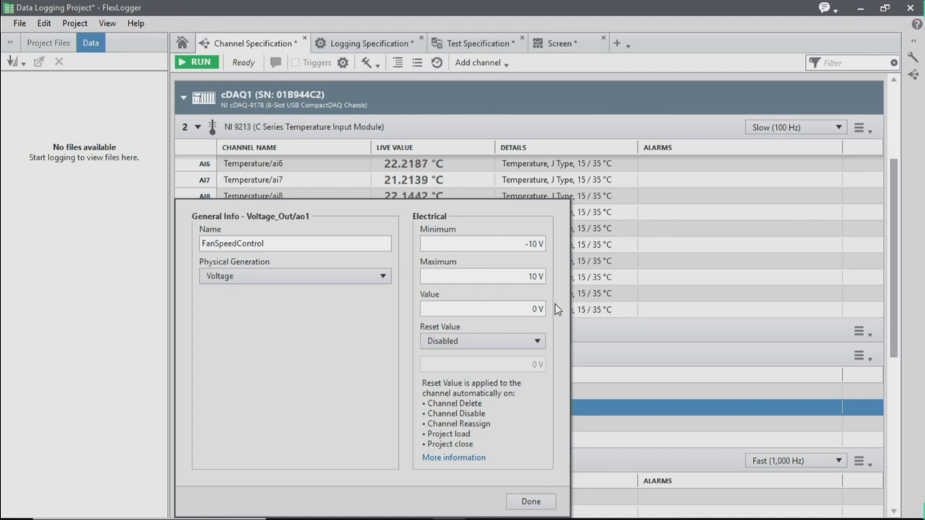
- Enable the 0 V reset value for the FanSpeedControl channel and finish its configuration
click(539, 349)
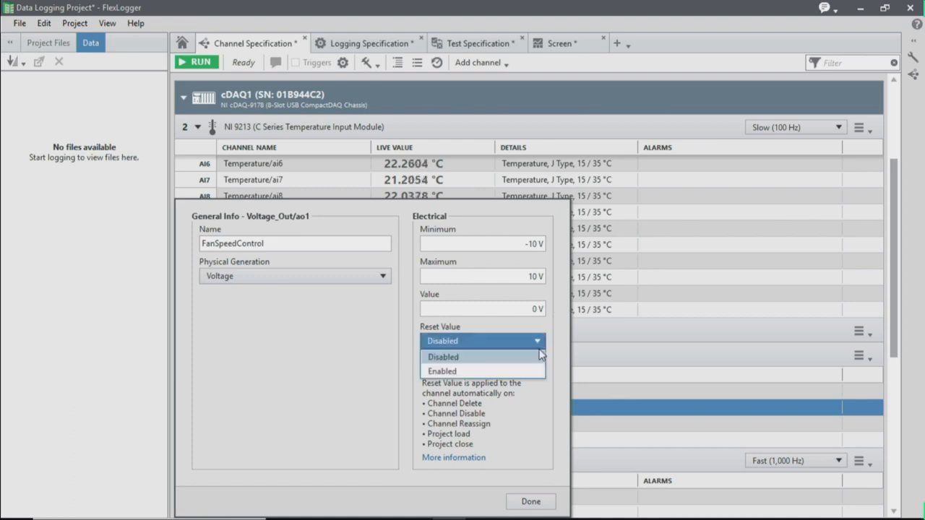
click(532, 372)
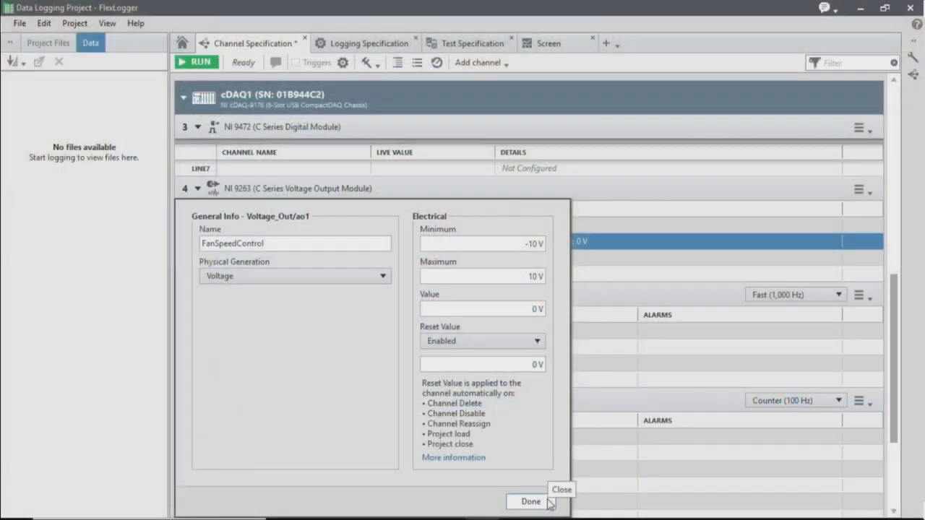
click(542, 502)
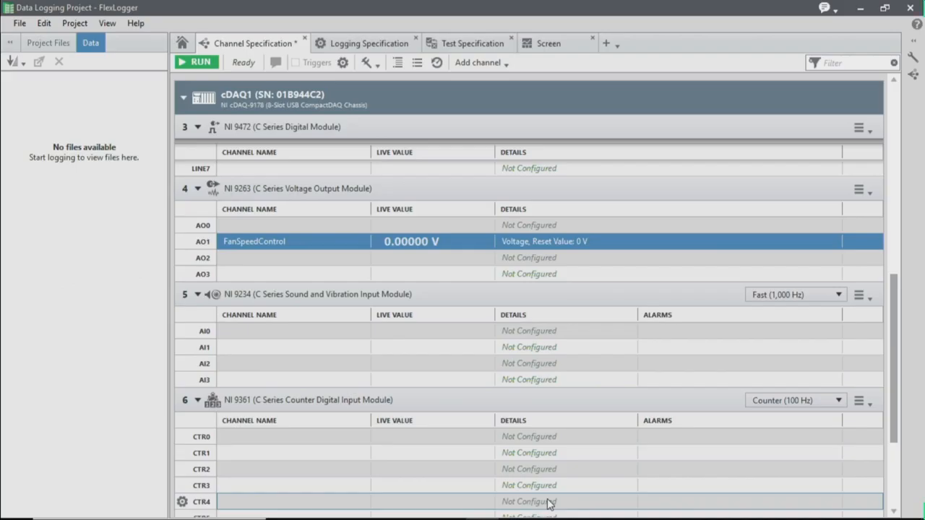
- Name channel AI0 of the NI 9234 sound and vibration module Accel_X and configure it for Acceleration with an IEPE sensor
click(335, 335)
click(335, 334)
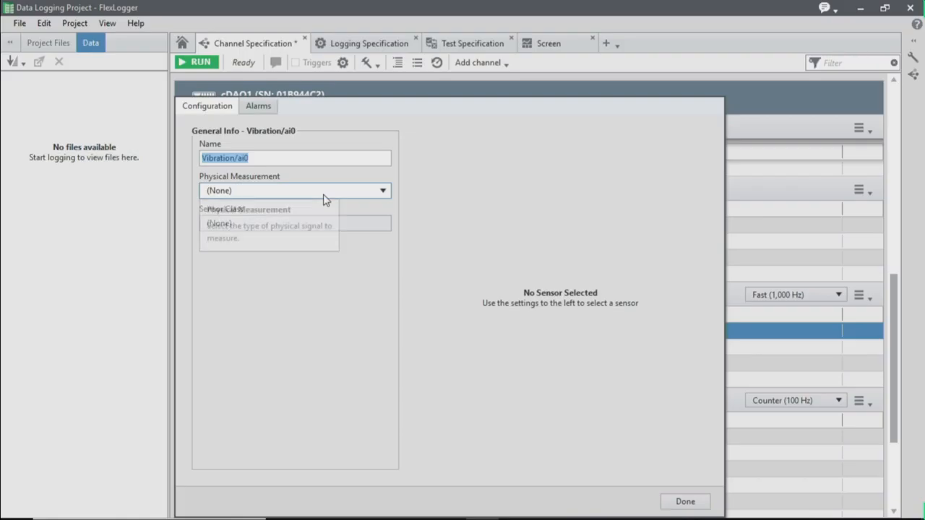
text(Accel_X)
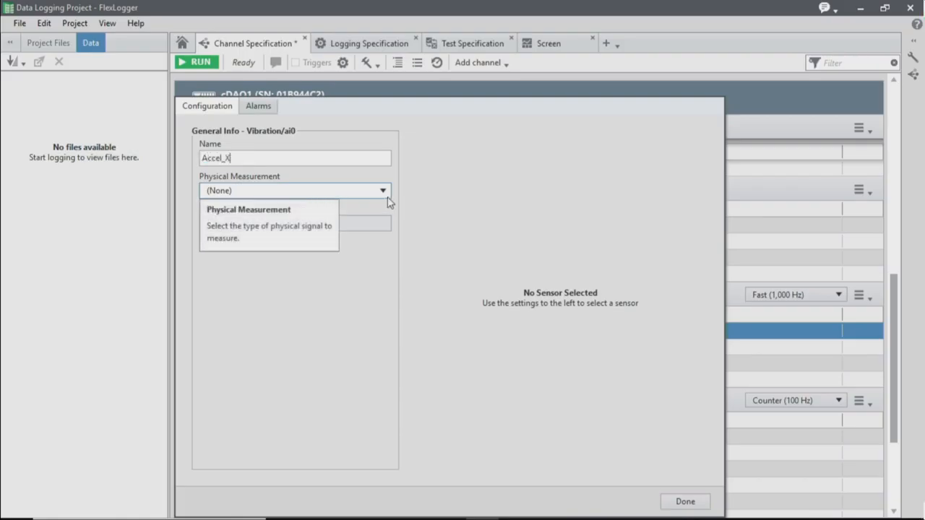
click(371, 195)
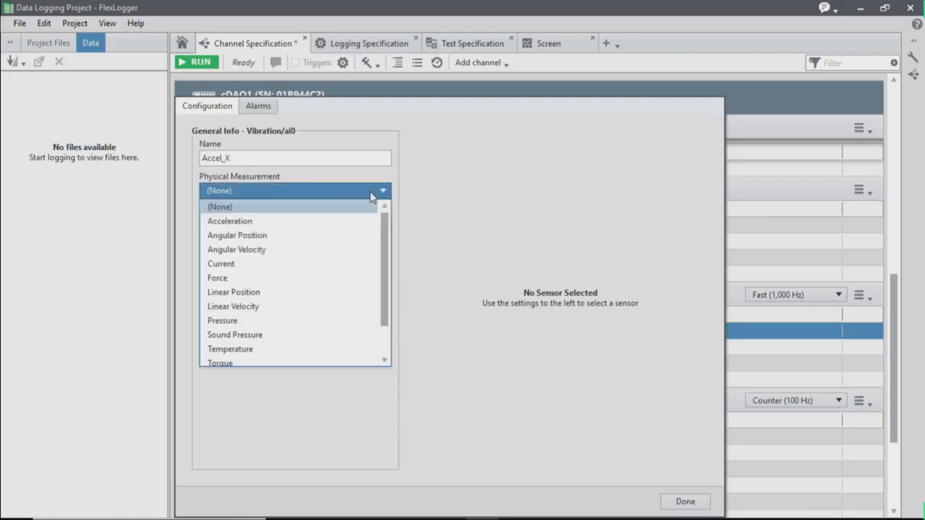
click(337, 223)
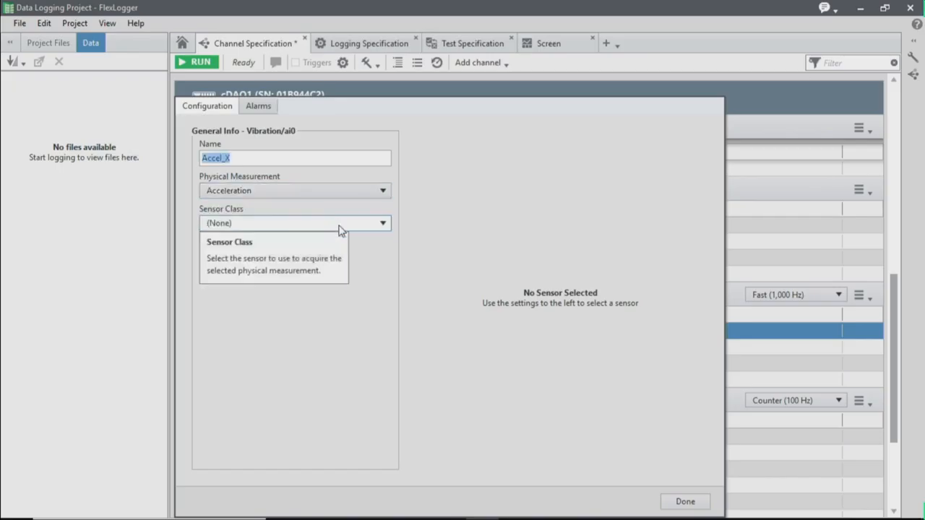
click(339, 225)
click(344, 239)
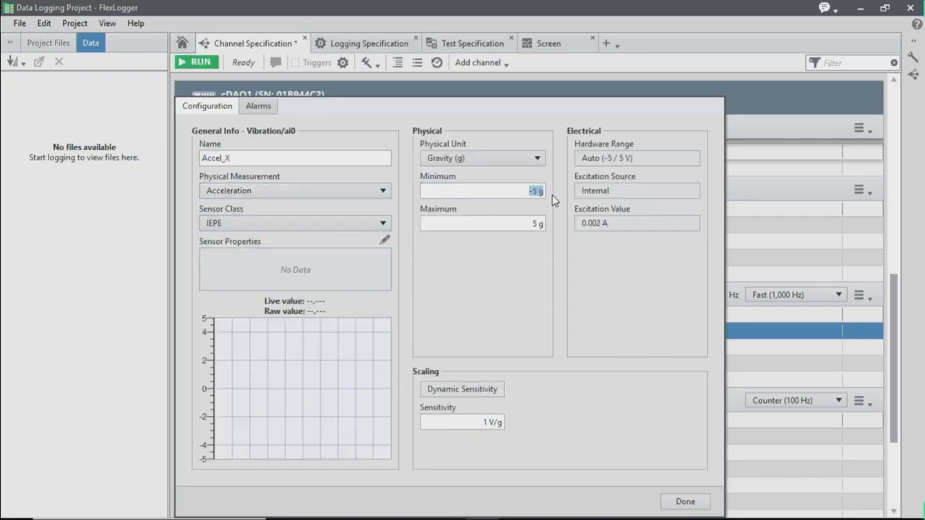
- Set the Accel_X channel's range to -0.5 to 0.5 g and its sensitivity to 0.175 V/g
text(-0.5)
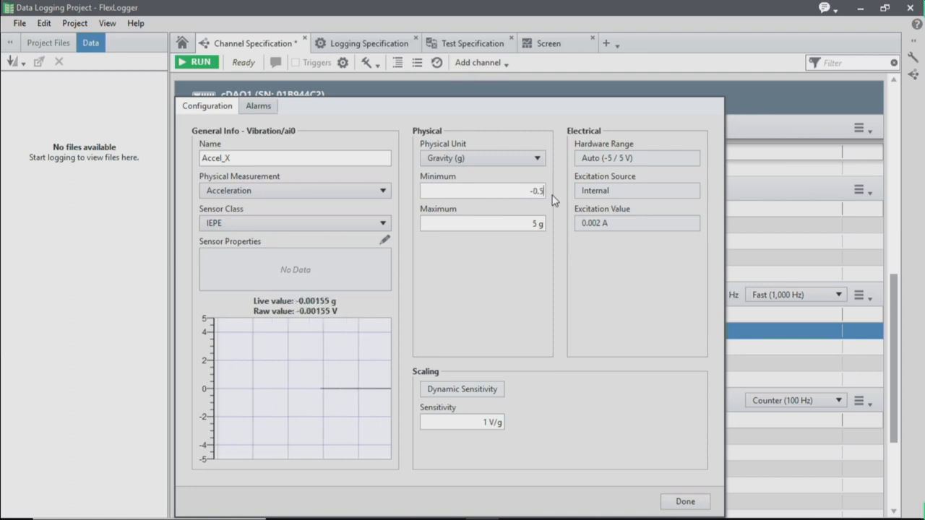
click(539, 274)
drag(527, 224, 547, 226)
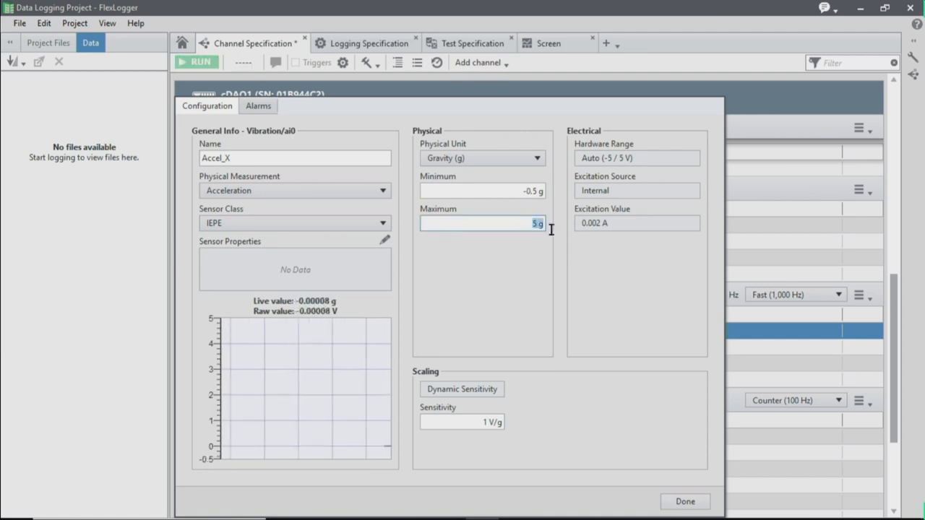
text(0.5)
click(592, 290)
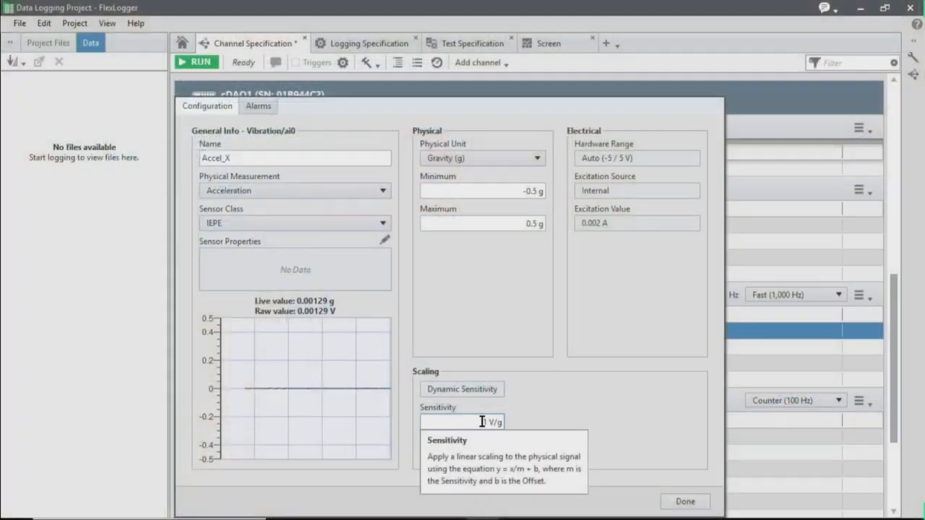
click(482, 422)
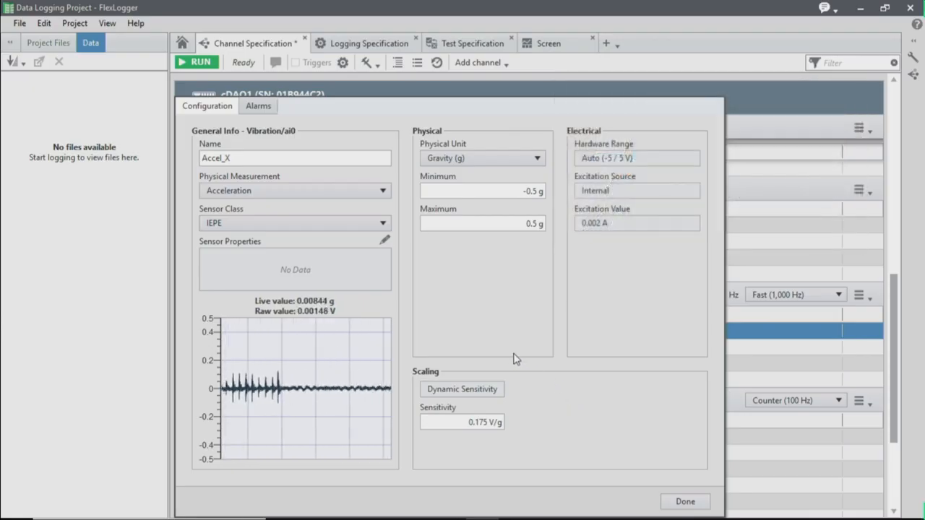
- Enter serial number AW-365 in the Accel_X sensor properties and finish the channel's configuration
click(383, 241)
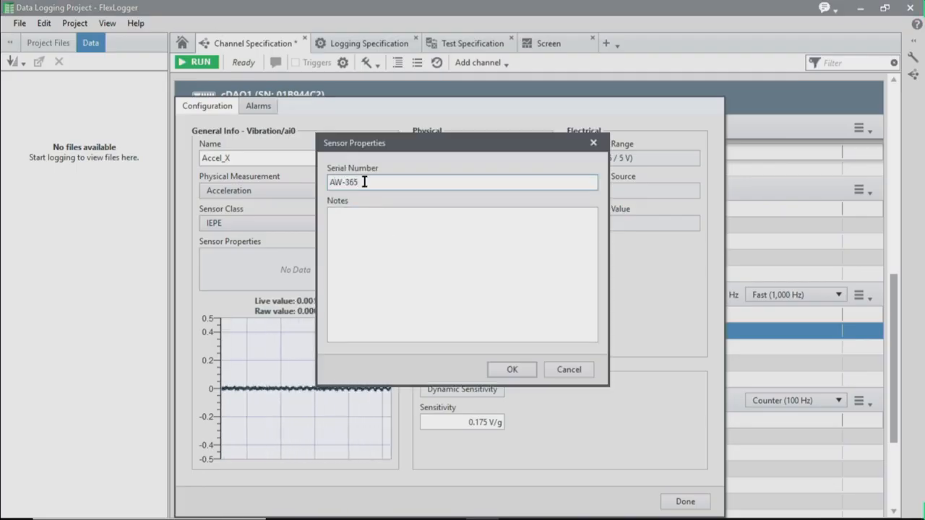
click(512, 370)
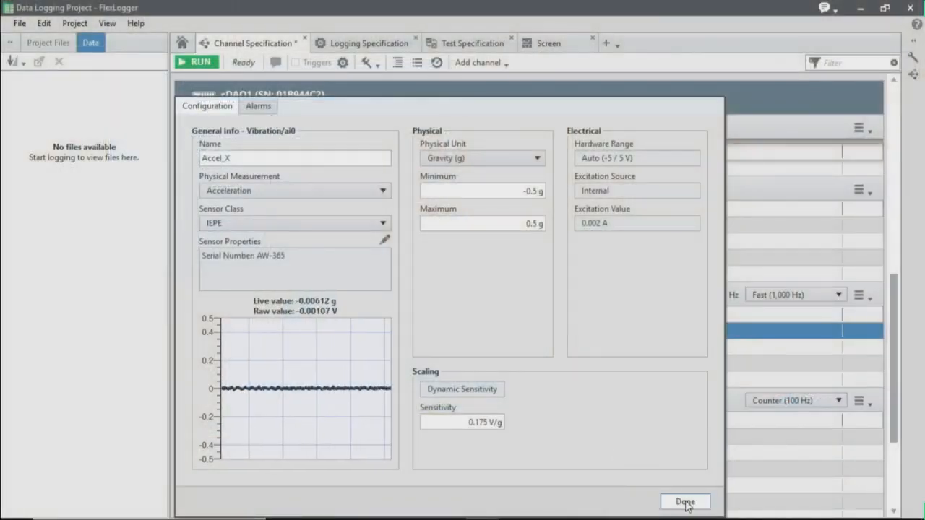
click(685, 501)
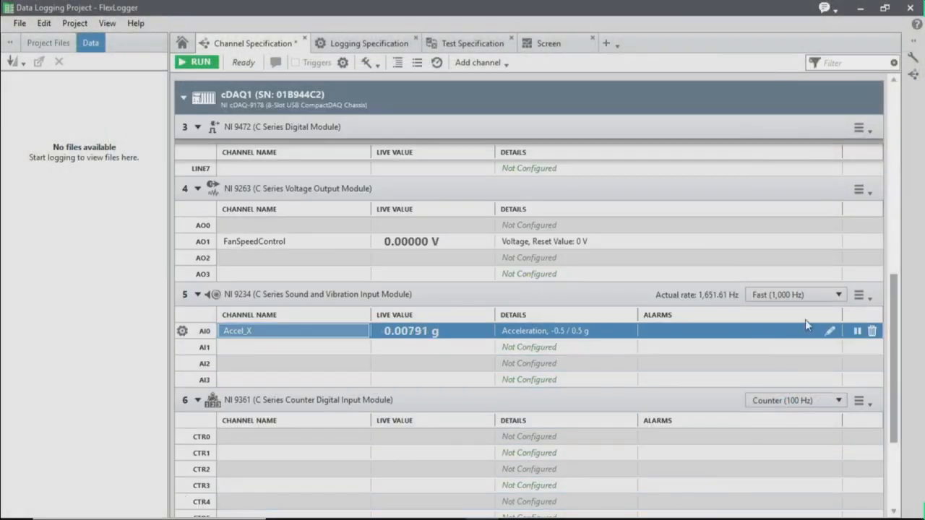
- Set the fast data rate used by the NI 9234 module to 10 kHz
click(836, 296)
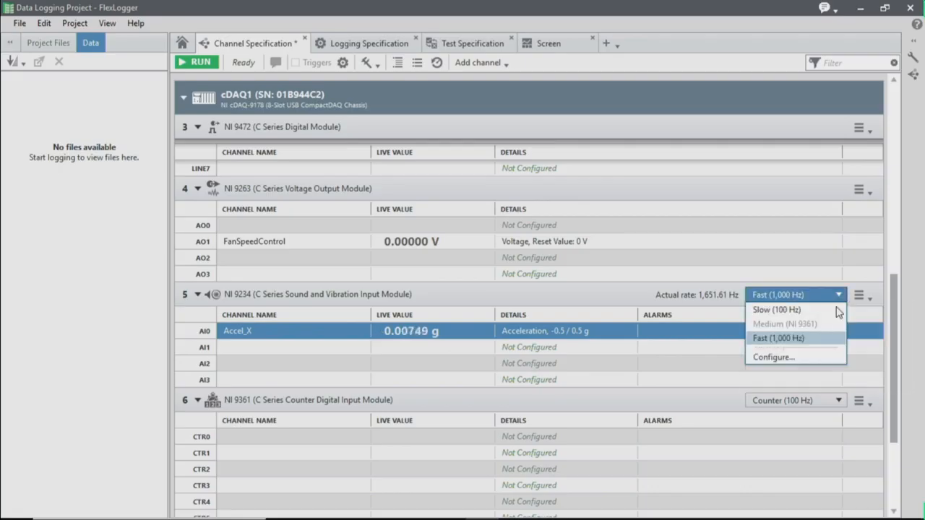
click(829, 357)
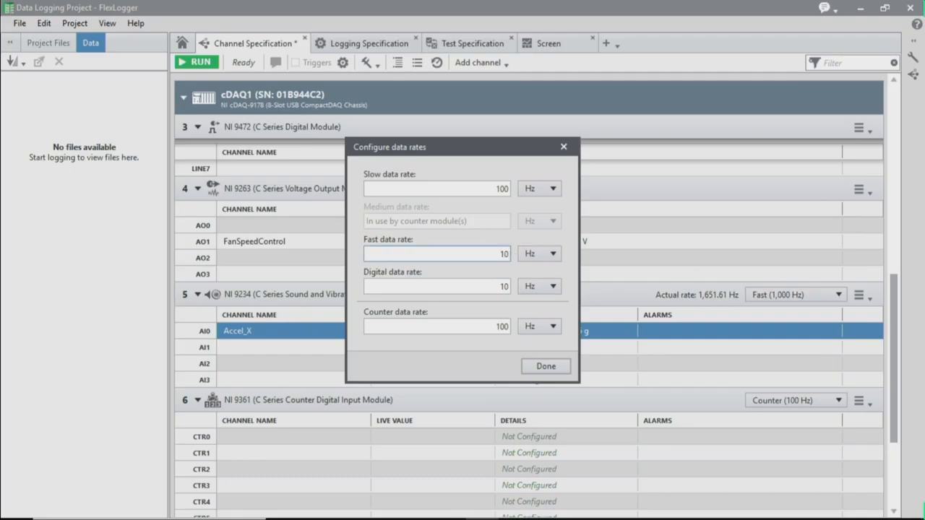
click(552, 253)
click(554, 257)
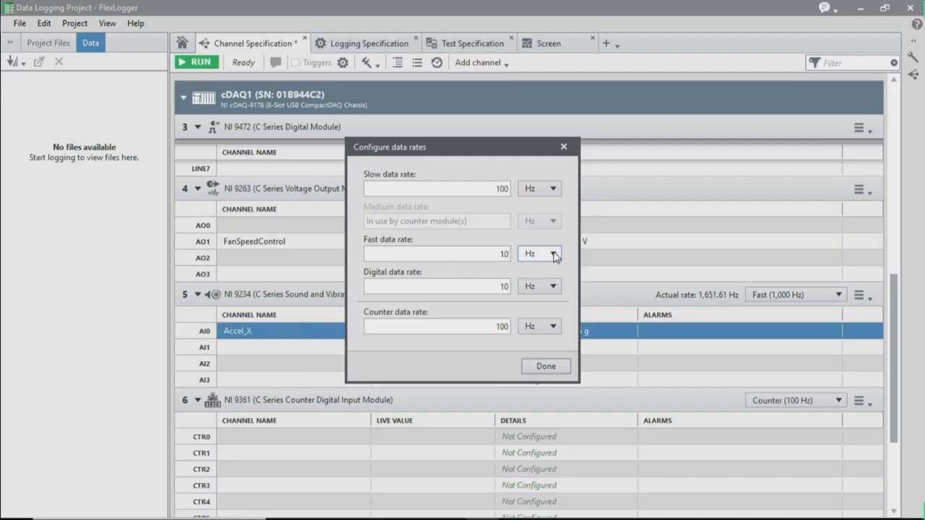
click(553, 257)
click(538, 279)
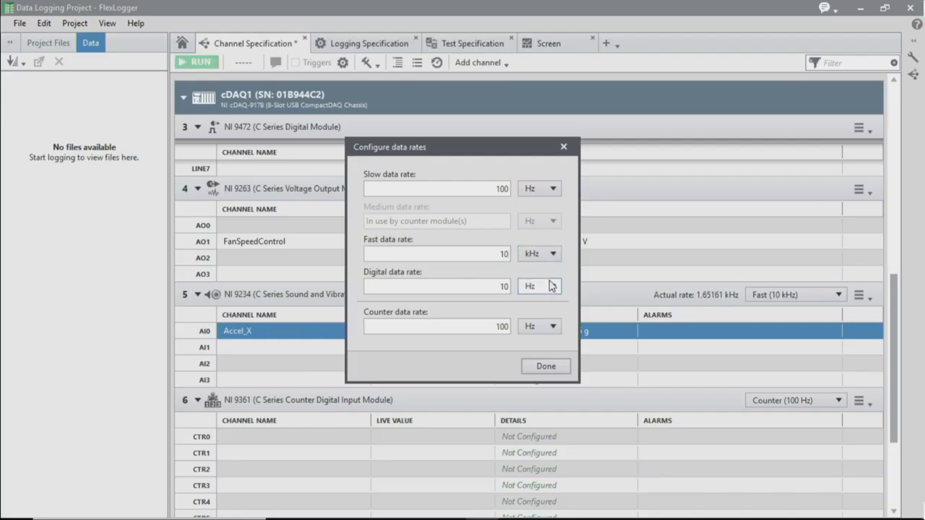
click(549, 366)
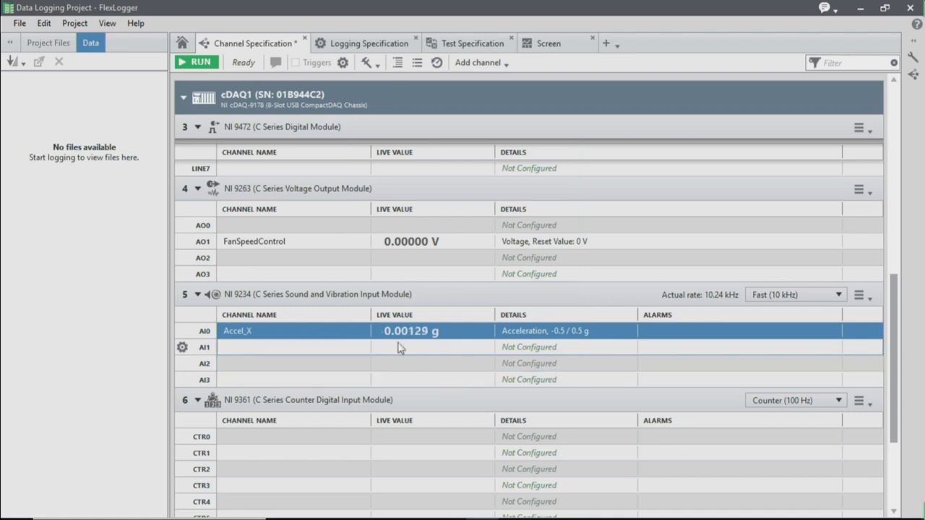
- Copy the Accel_X channel's configuration to AI1 of the NI 9234 module and rename the copy Accel_Y
right_click(470, 340)
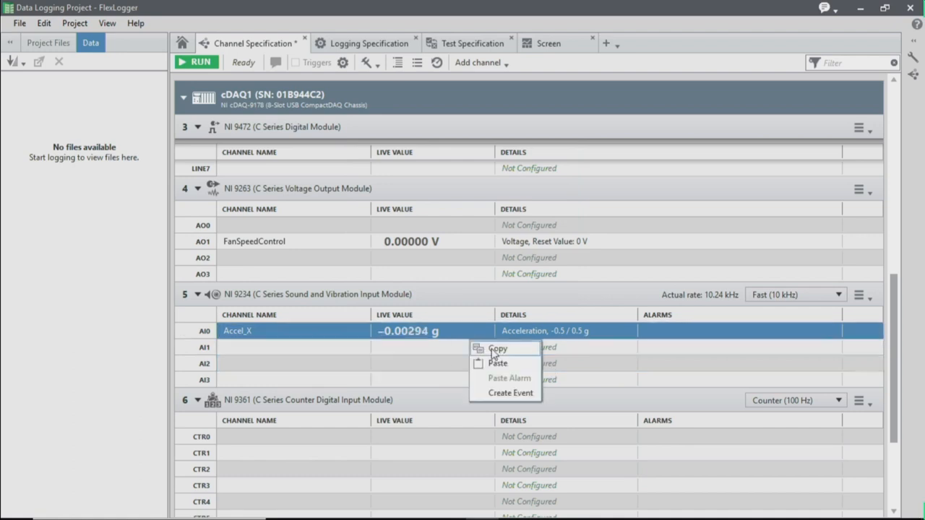
click(479, 350)
click(459, 351)
right_click(459, 351)
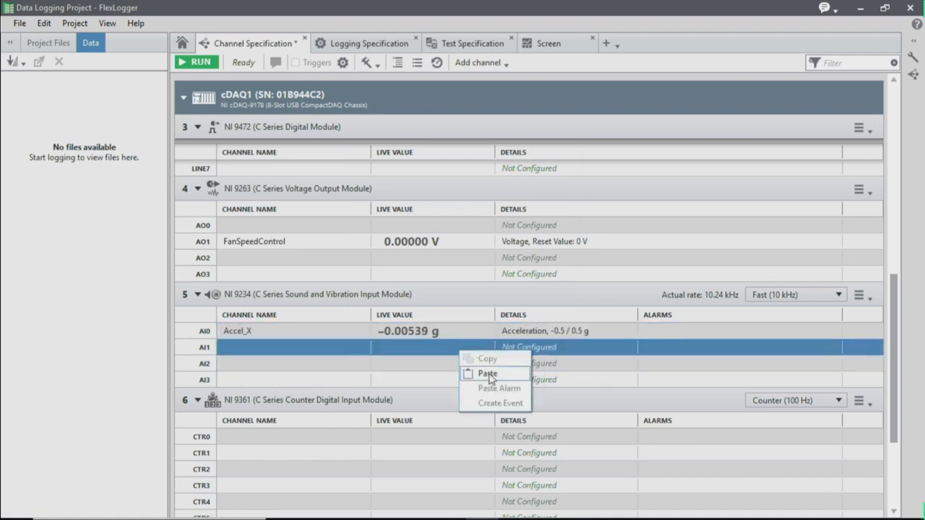
click(473, 370)
click(293, 350)
click(293, 350)
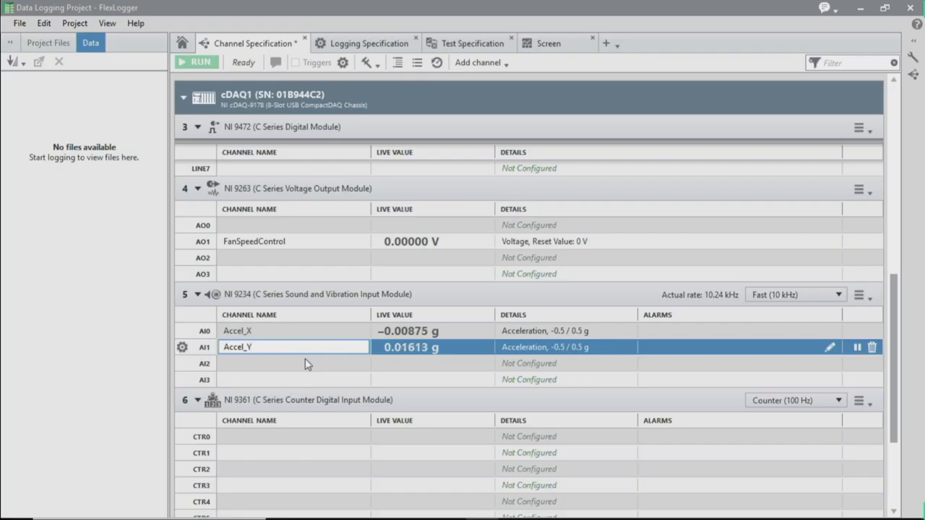
key(Return)
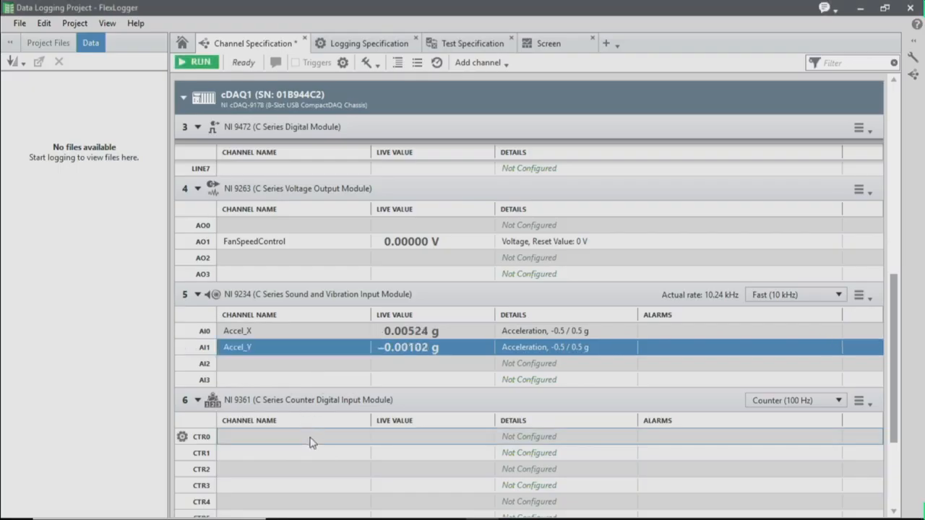
- Name channel CTR0 of the NI 9361 counter module RPM and configure it for Angular Velocity with a Frequency Counter sensor
double_click(309, 442)
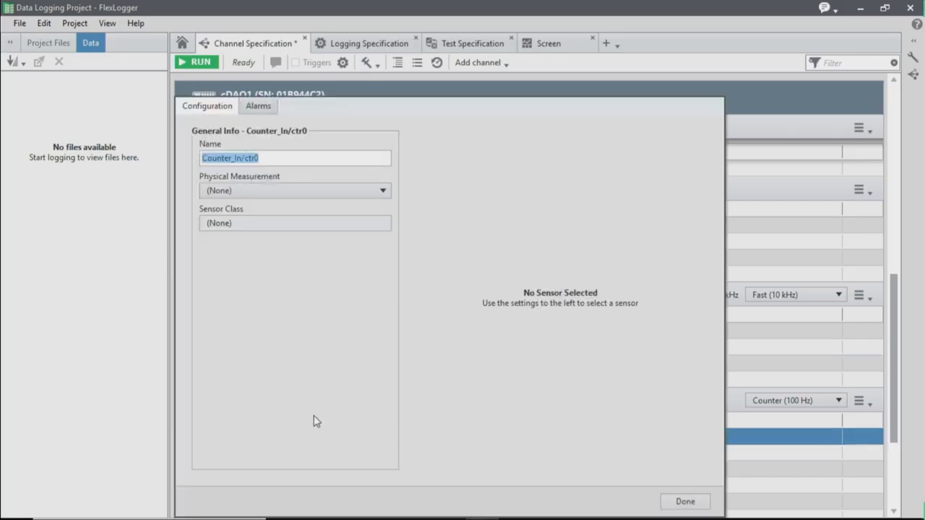
text(RPM)
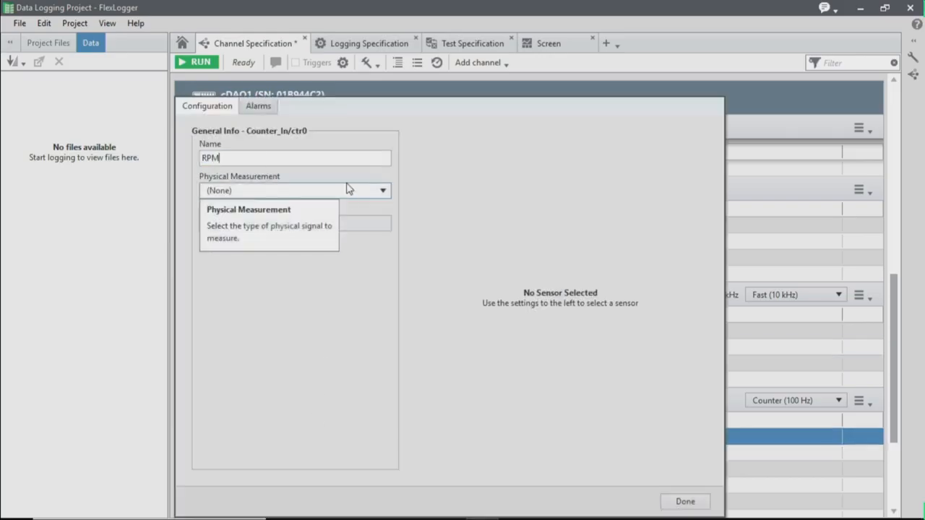
click(379, 191)
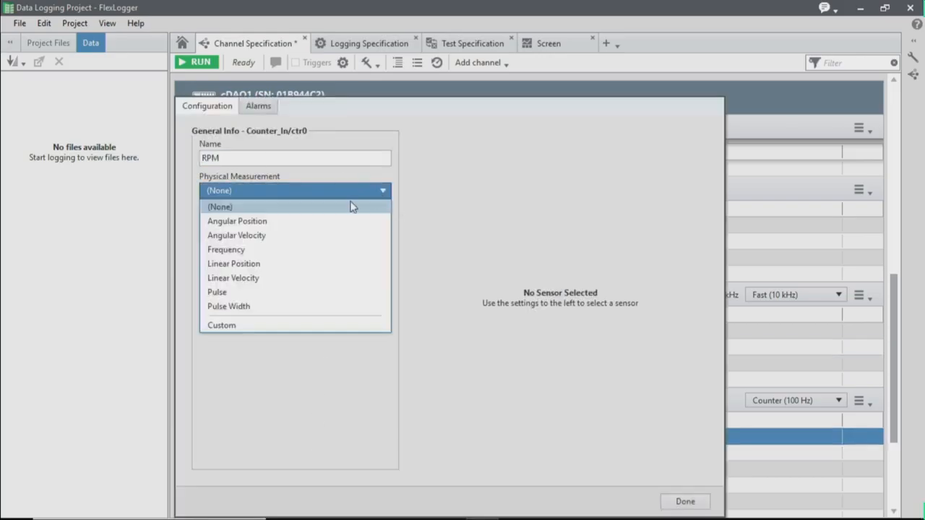
click(339, 236)
click(345, 227)
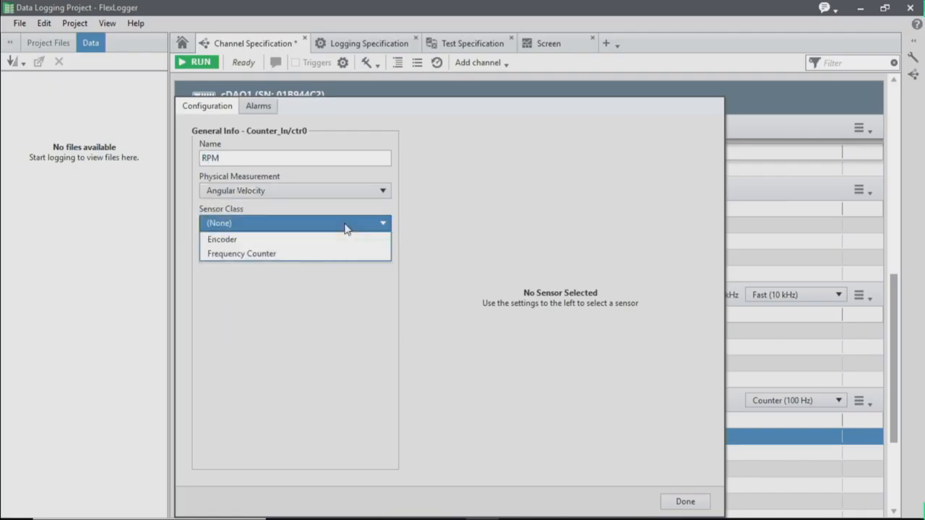
click(346, 255)
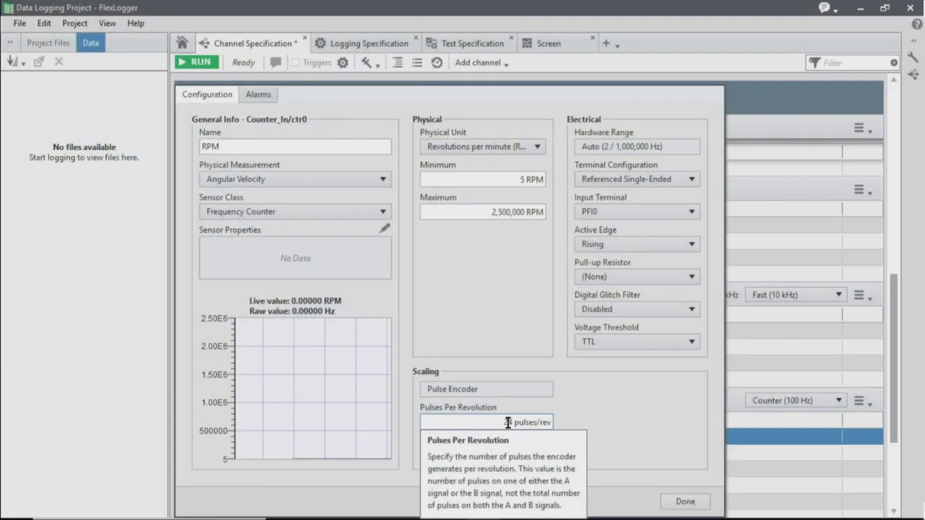
- Set the RPM channel to 2 pulses per revolution with a range of 60 to 6,000 RPM and finish its configuration
text(24)
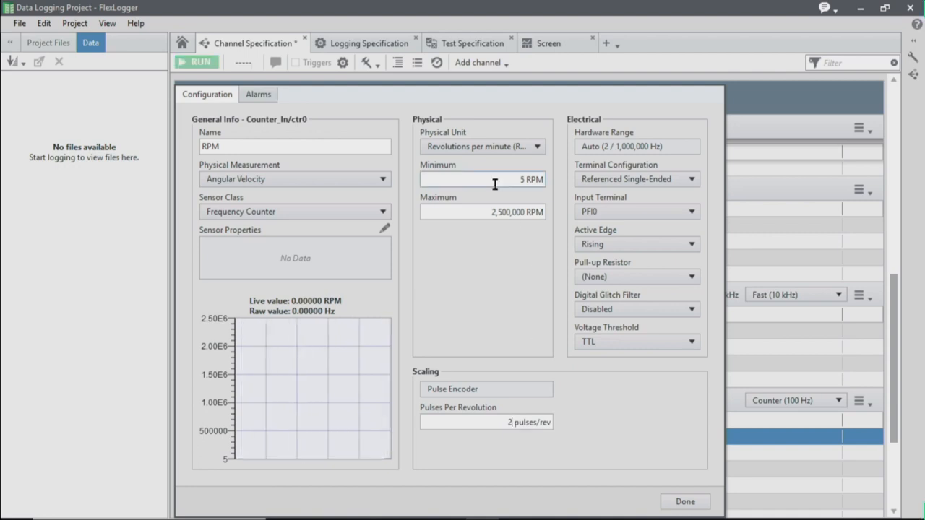
drag(514, 185, 553, 185)
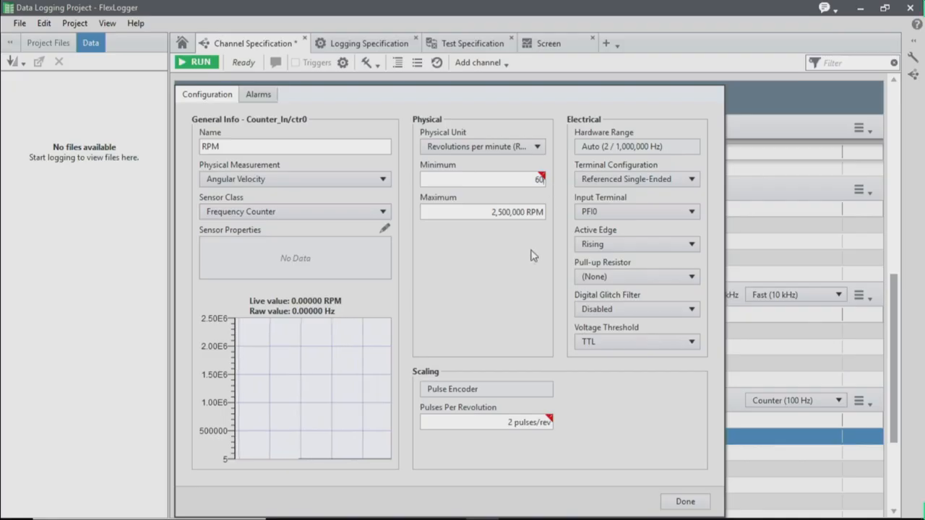
drag(485, 209, 558, 212)
text(6000)
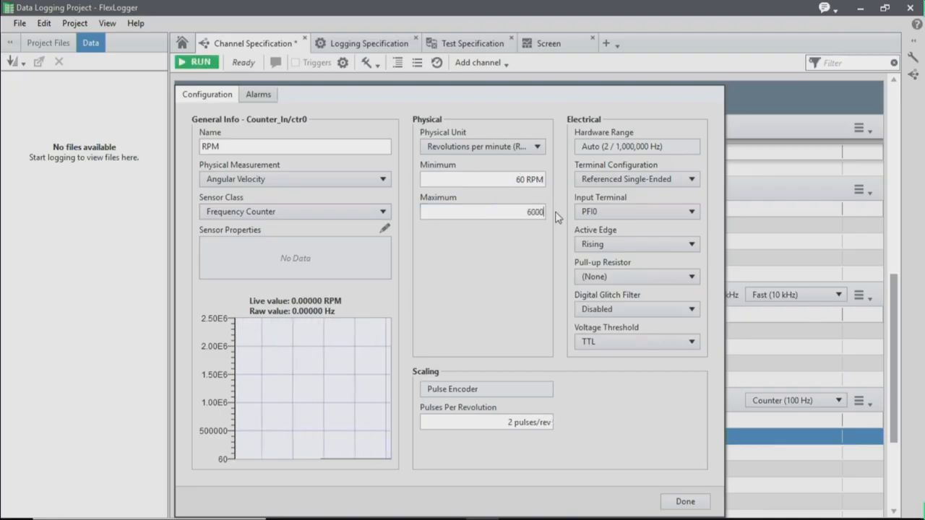
key(Return)
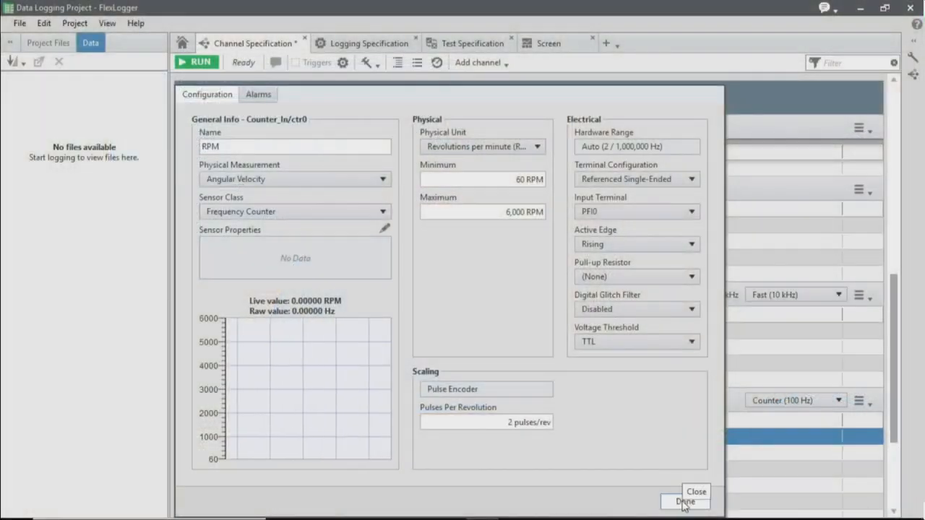
click(685, 503)
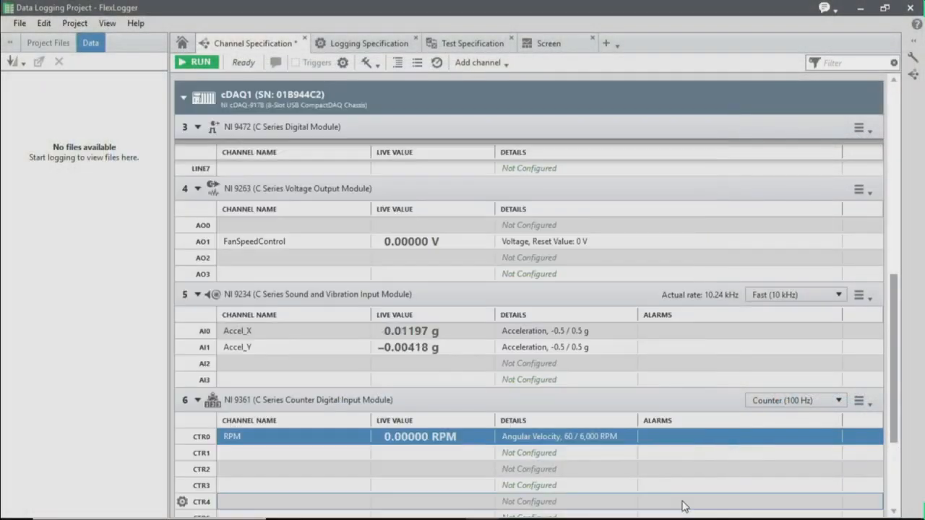
- Name channel AI0 of the NI 9215 voltage input module Chamber_Light_Sensor and configure it as a Custom measurement with the Voltage sensor class
scroll(528, 346, down, 3)
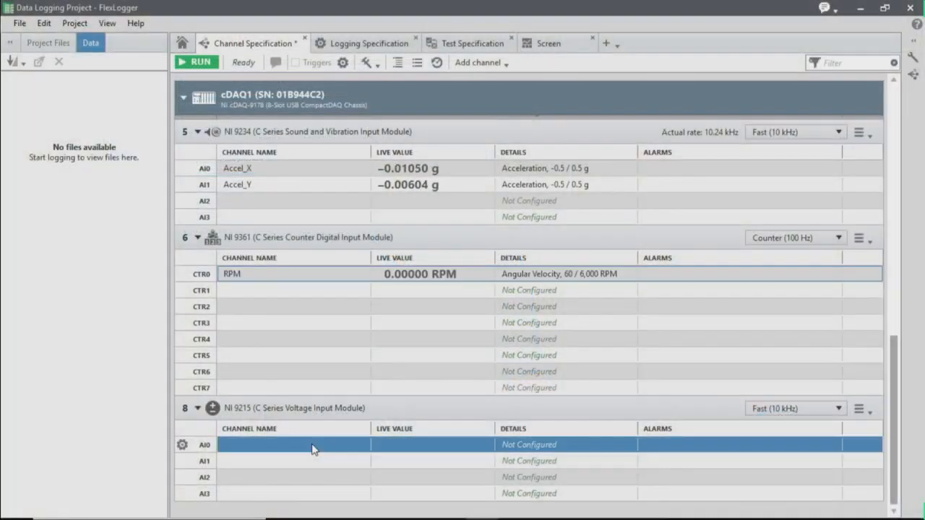
double_click(314, 446)
text(C)
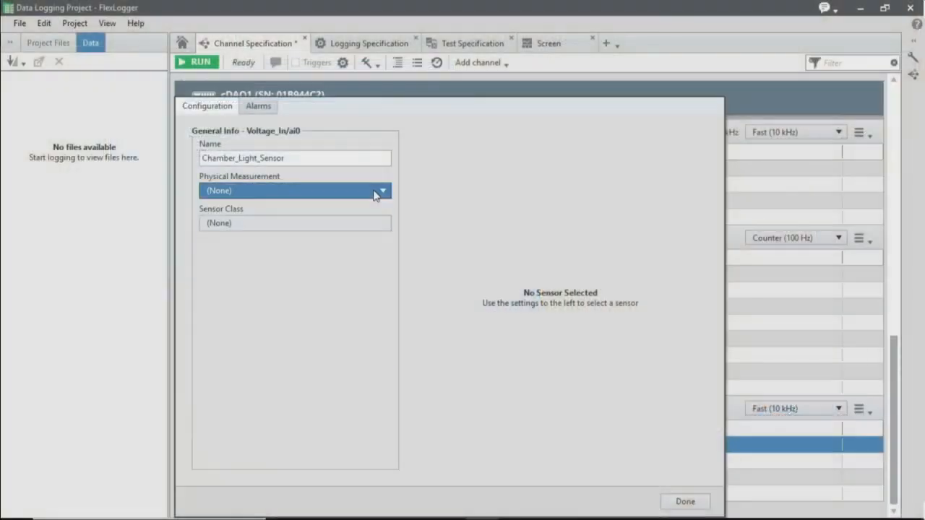
click(375, 196)
scroll(330, 347, down, 1)
click(330, 355)
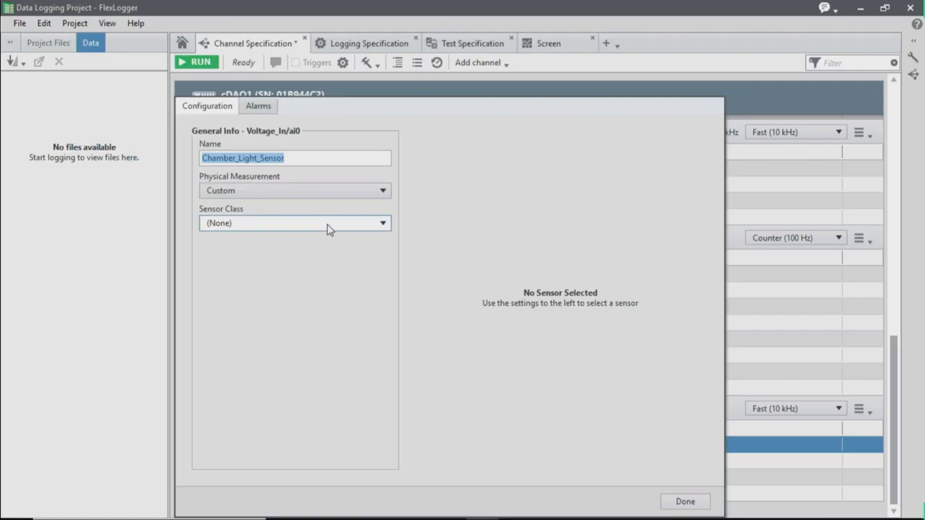
click(326, 227)
click(330, 257)
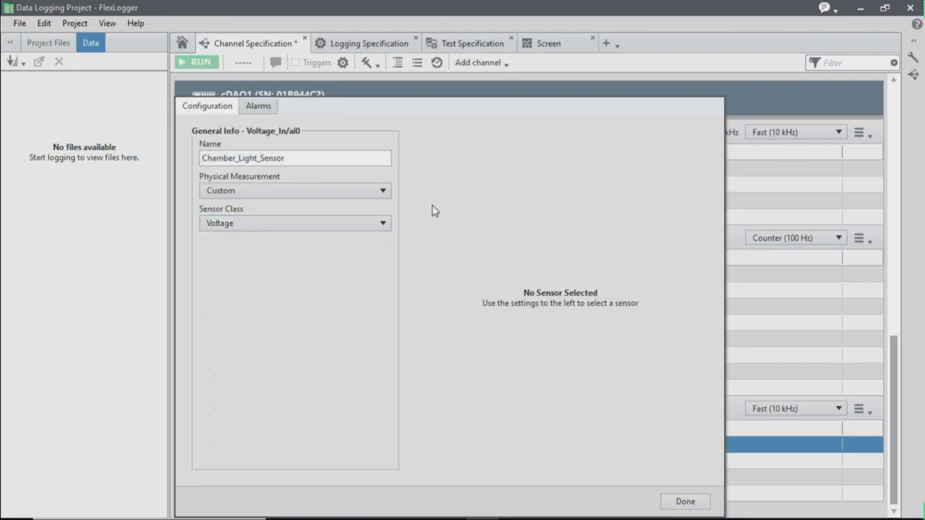
- Define the Chamber_Light_Sensor channel's custom unit as Lumens with the abbreviation Lu
click(473, 157)
text(Lumens)
click(479, 190)
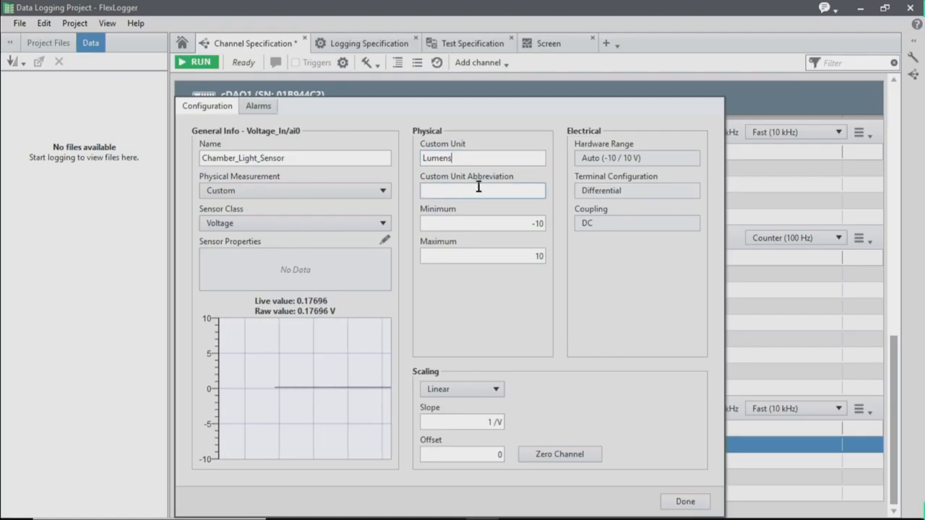
text(Lu)
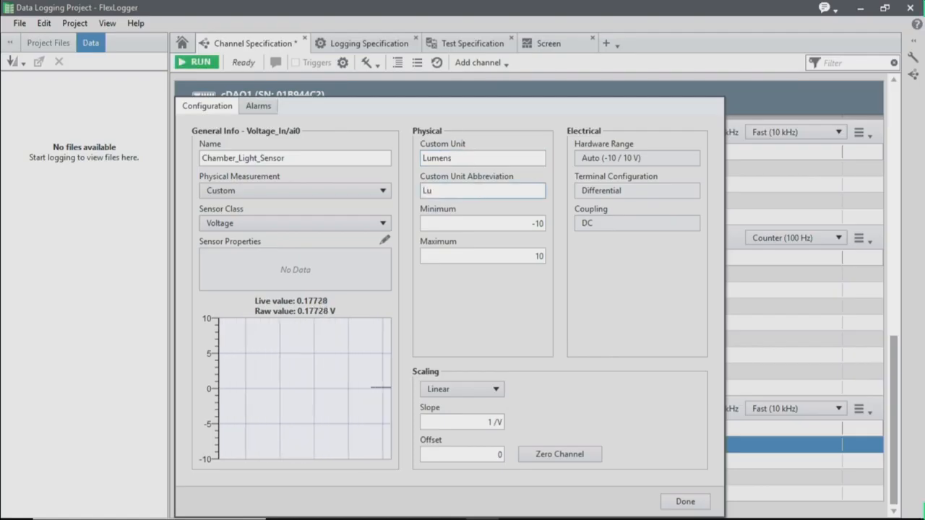
click(582, 267)
- Set the Chamber_Light_Sensor channel's physical range to 0 to 100 Lu
drag(515, 219, 546, 223)
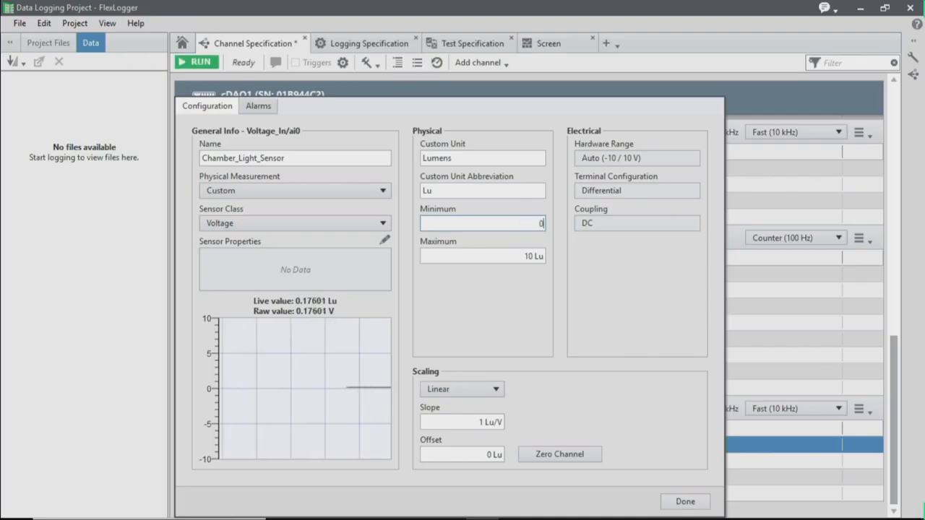
click(555, 295)
click(542, 257)
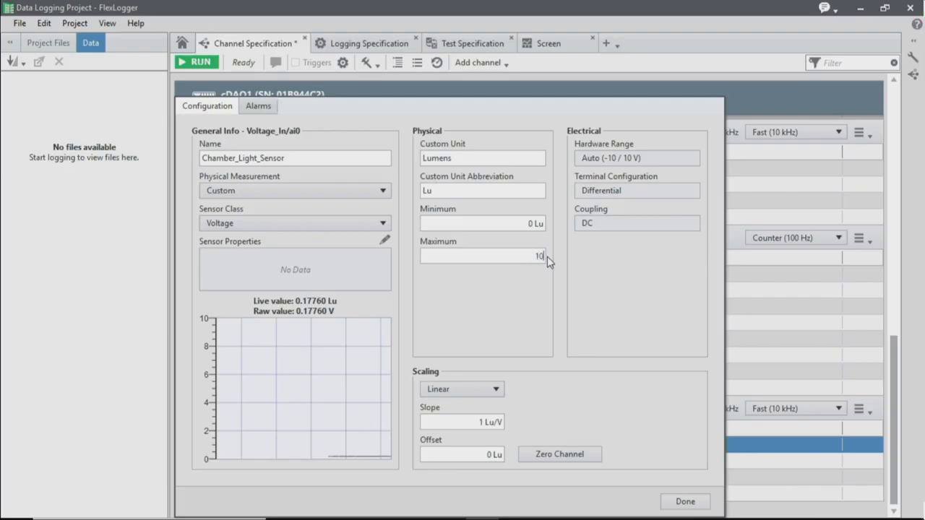
click(543, 304)
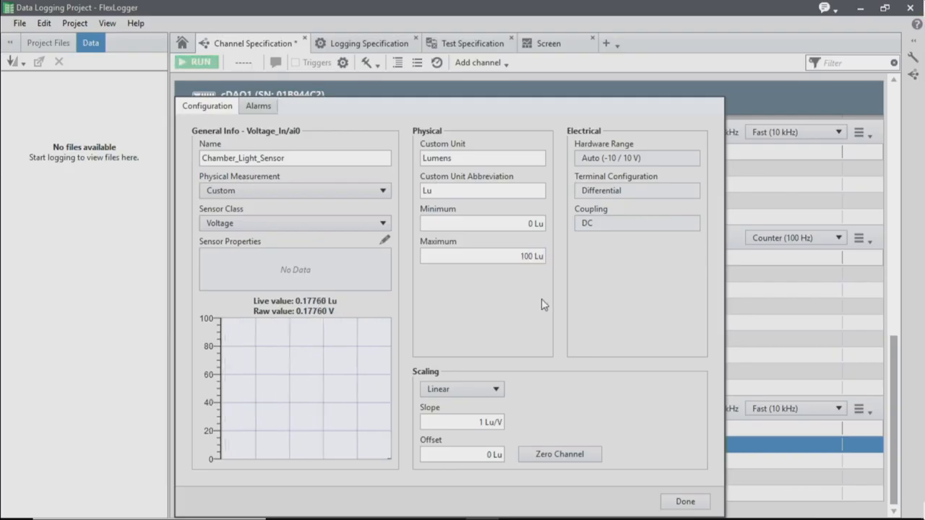
- Use Two Point scaling for Chamber_Light_Sensor, calibrate both electrical values from the average signal reading, and finish the channel's configuration
click(497, 390)
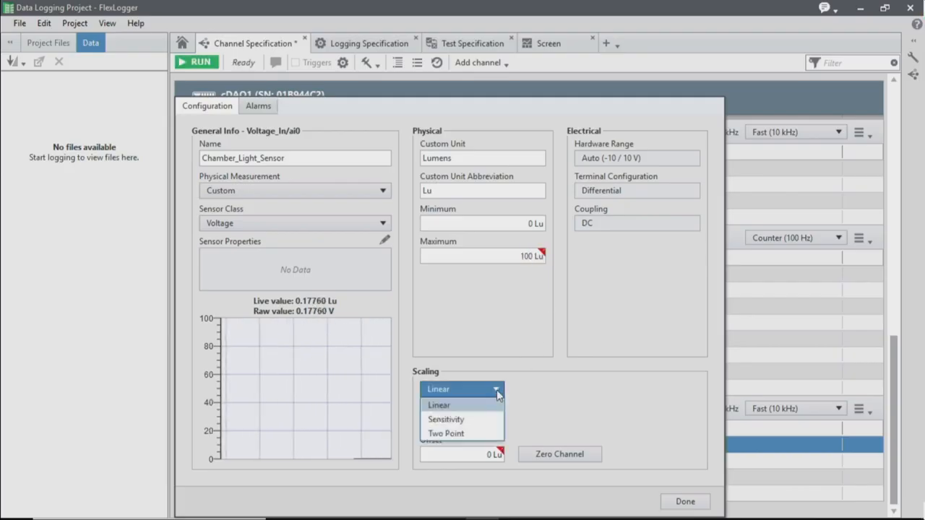
click(484, 434)
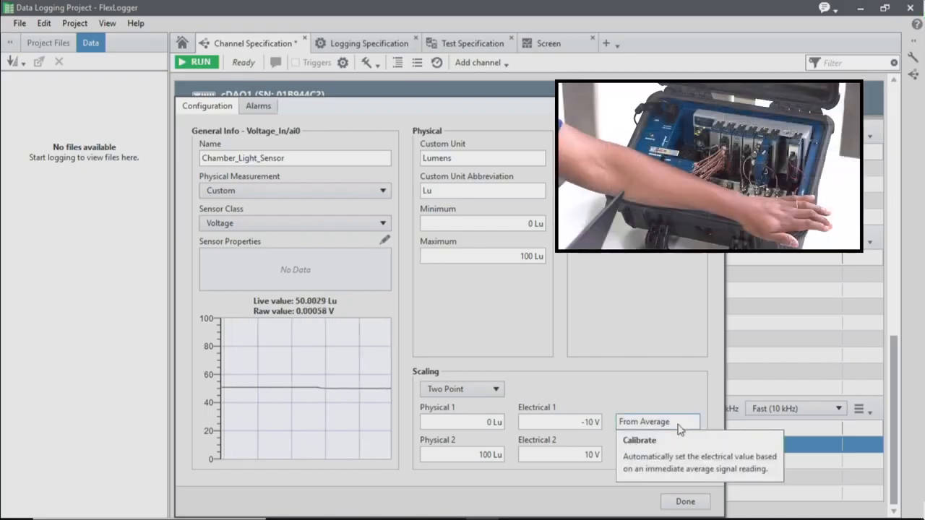
click(679, 425)
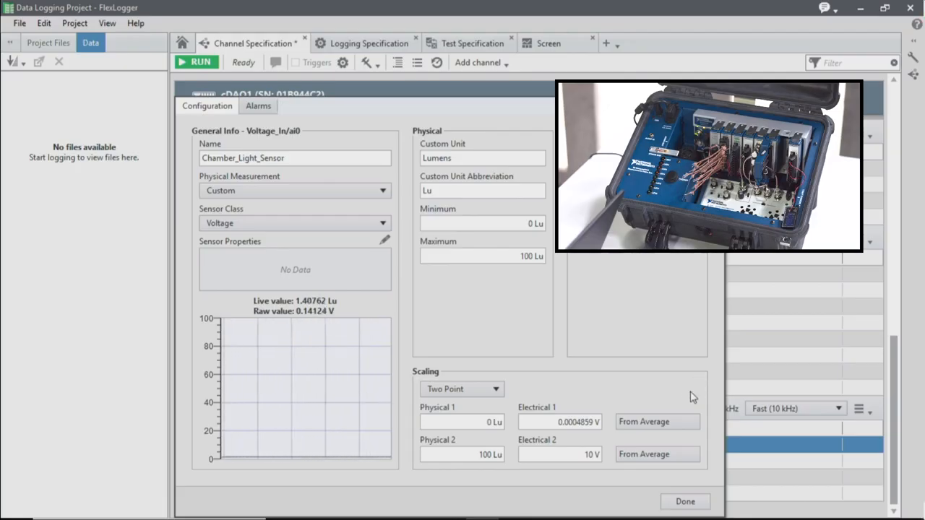
click(656, 456)
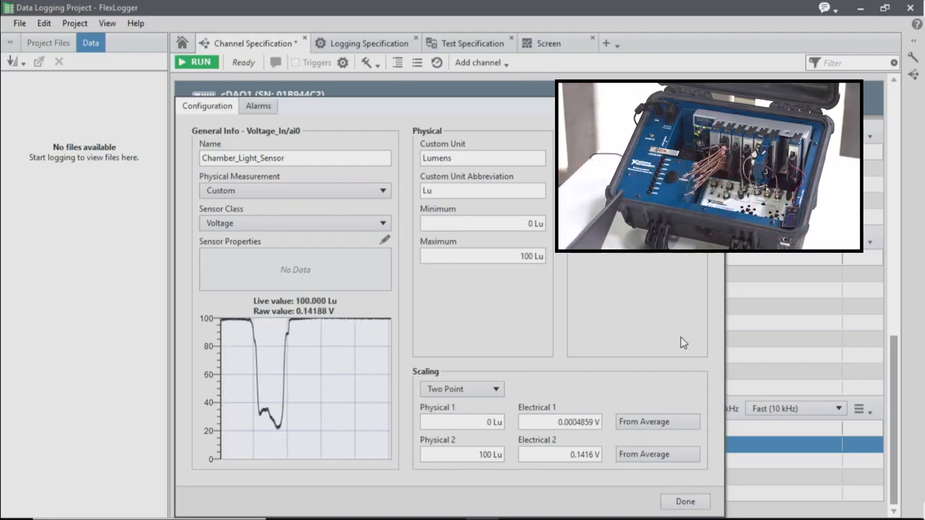
click(685, 502)
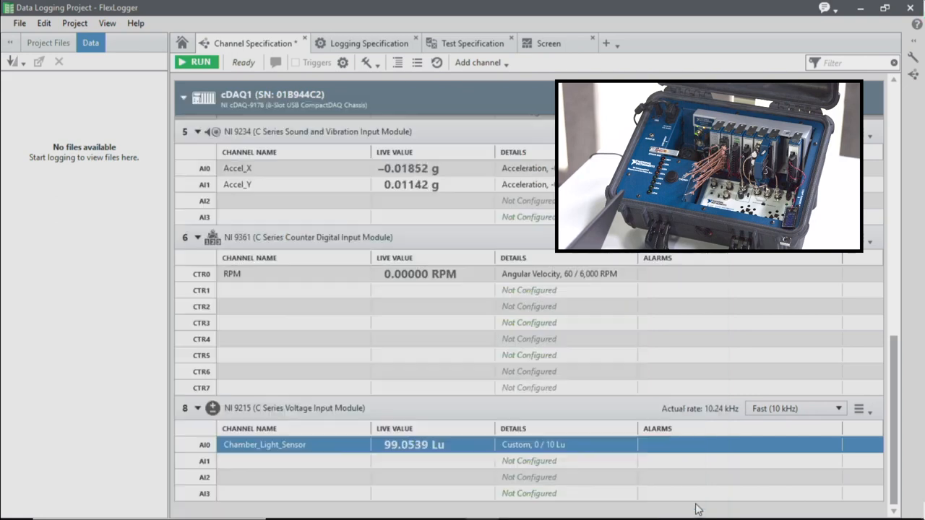